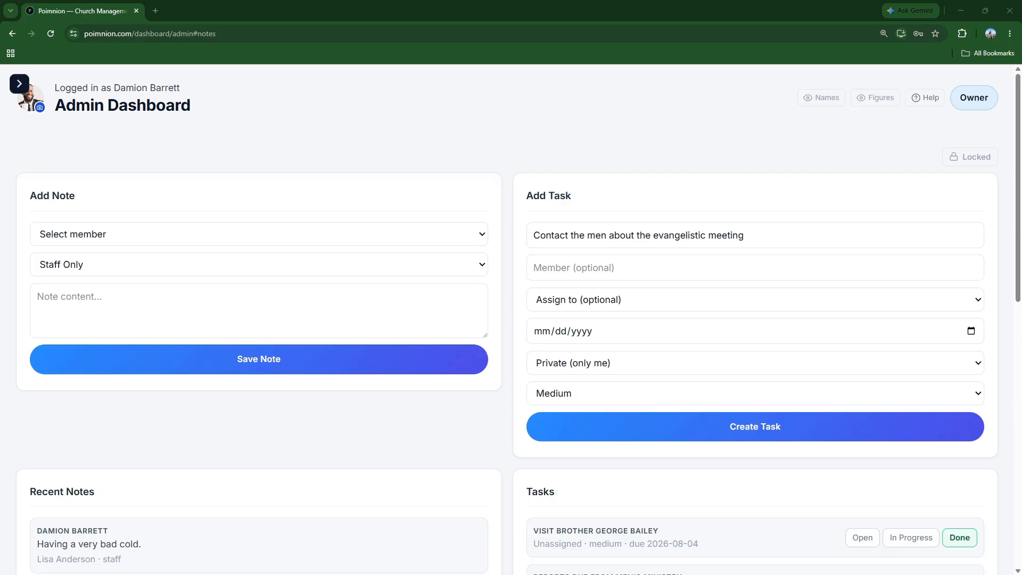
- Start a new task from the dashboard's quick actions
click(19, 84)
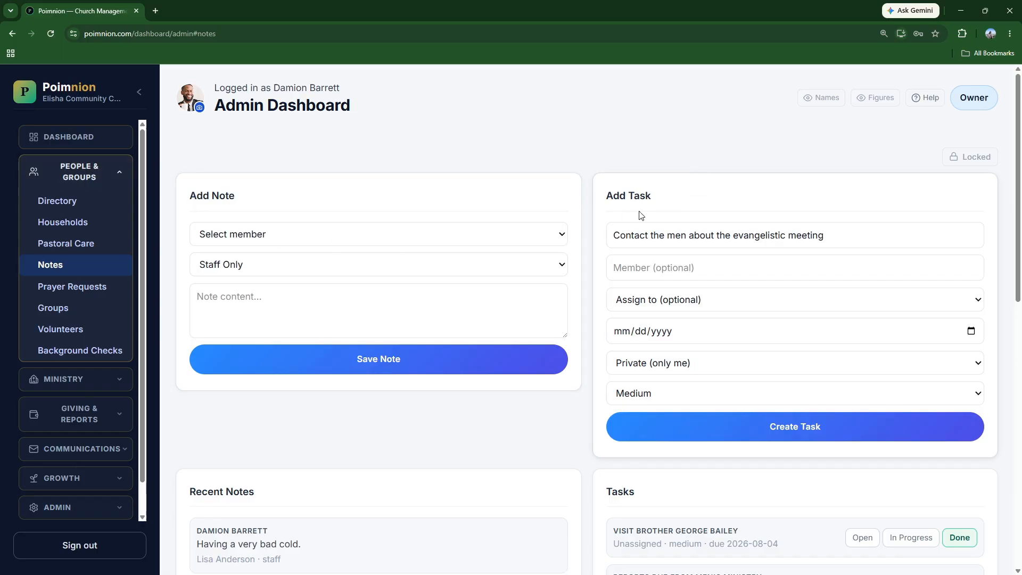
click(84, 137)
scroll(562, 282, down, 2)
scroll(561, 282, down, 1)
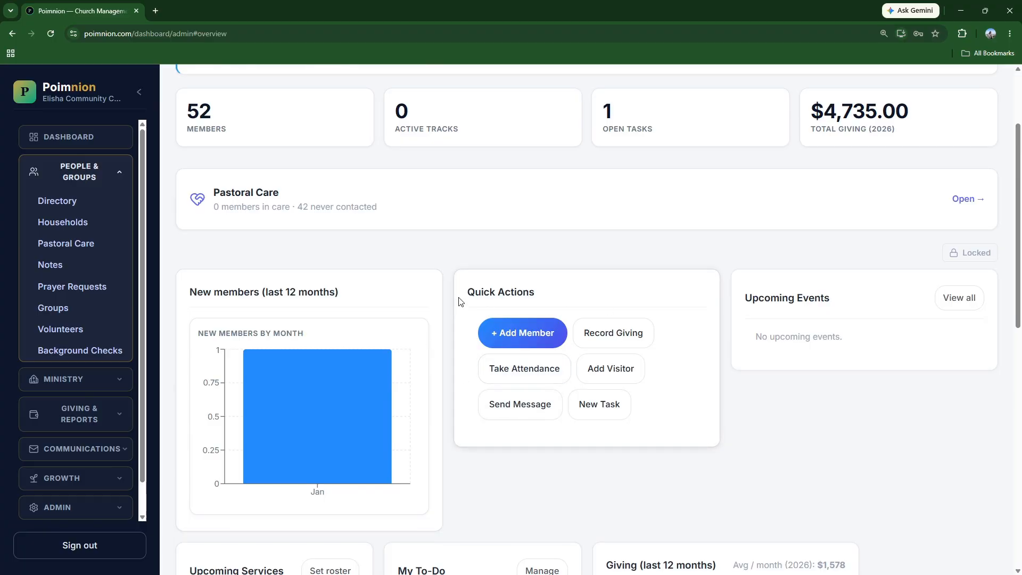
click(602, 408)
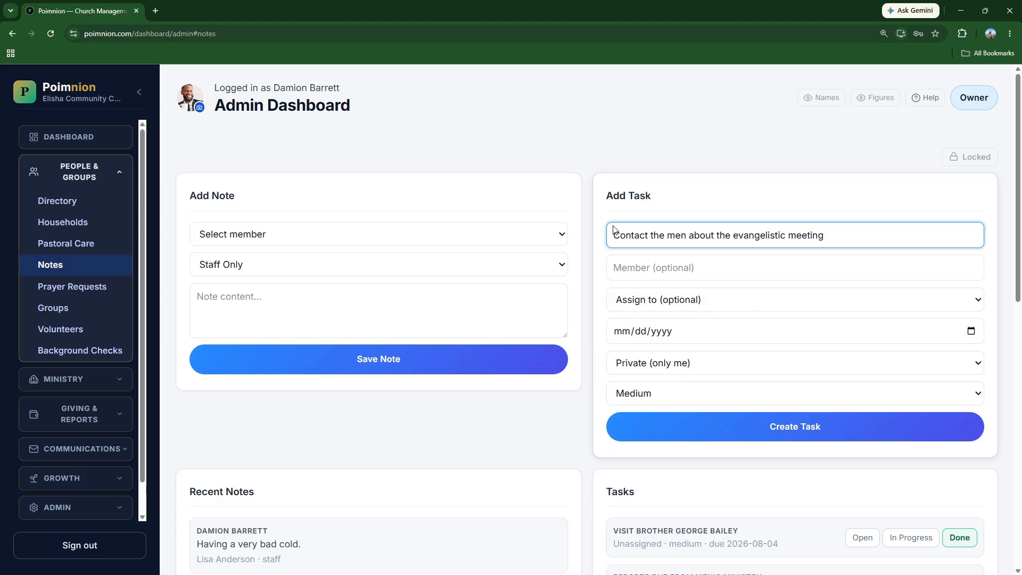
- Replace the prefilled task title with "Call Members for Baptism"
key(ctrl+a)
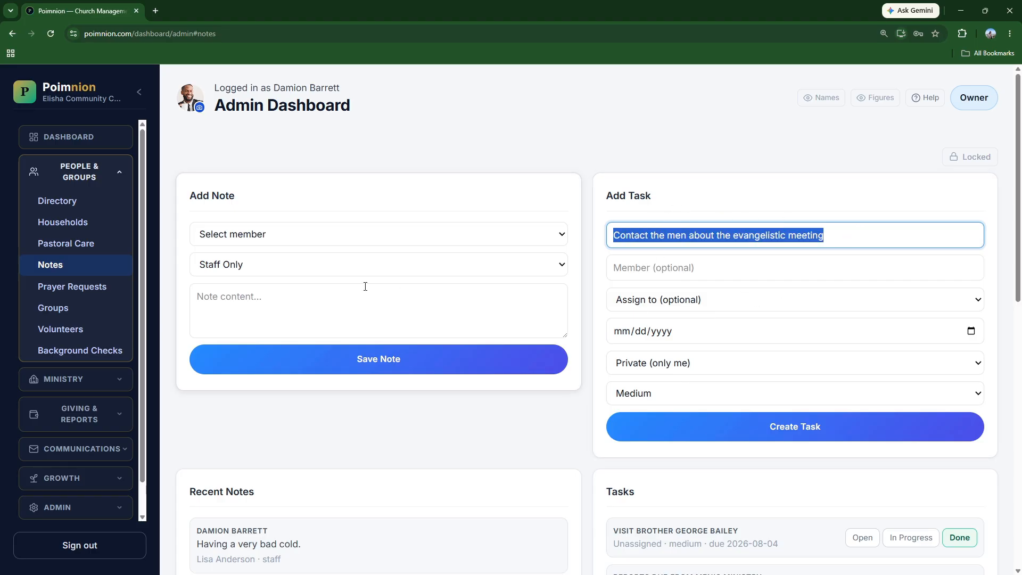
key(BackSpace)
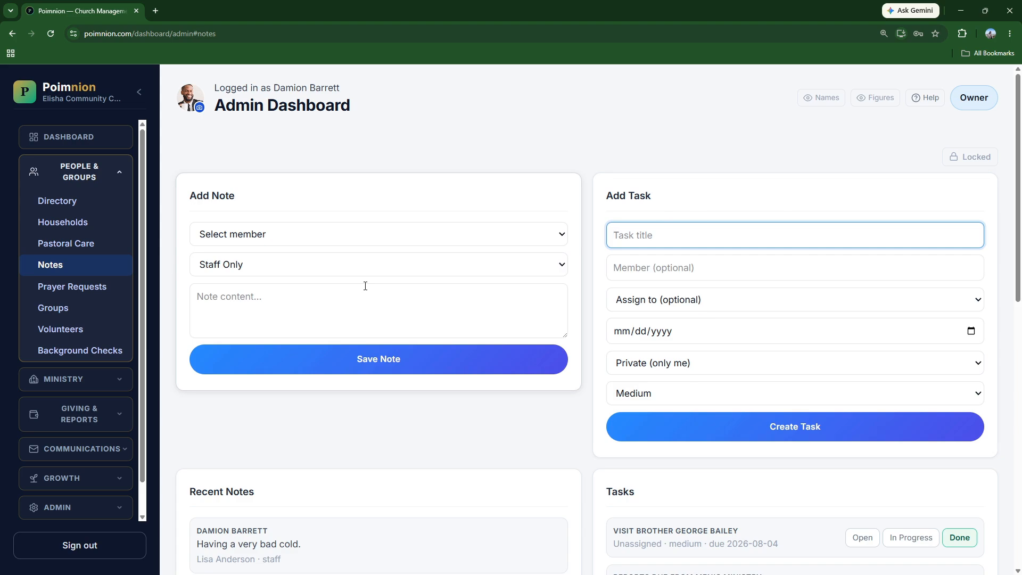
text(Call Members)
key(BackSpace)
text(s for Baptism)
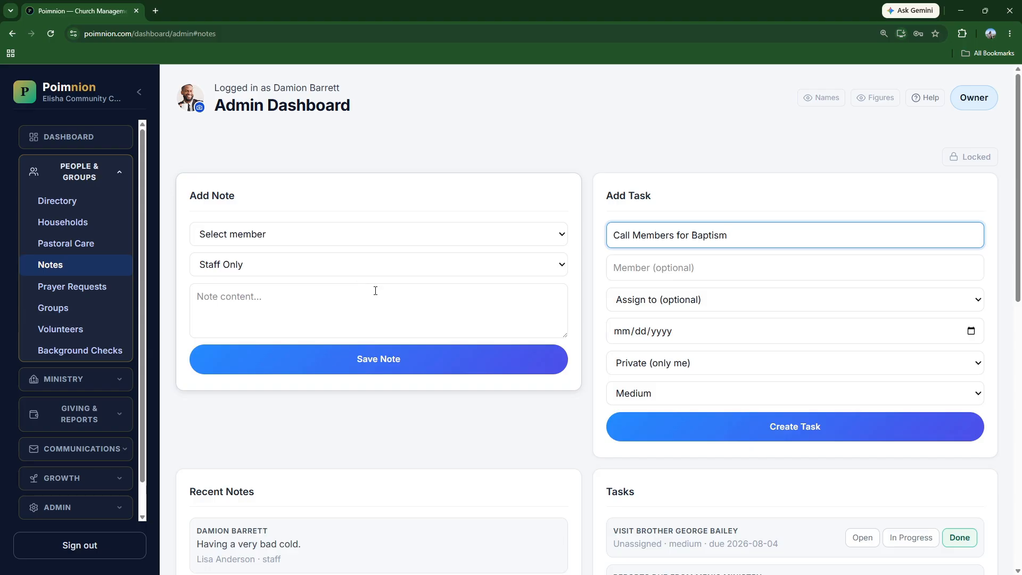
click(680, 266)
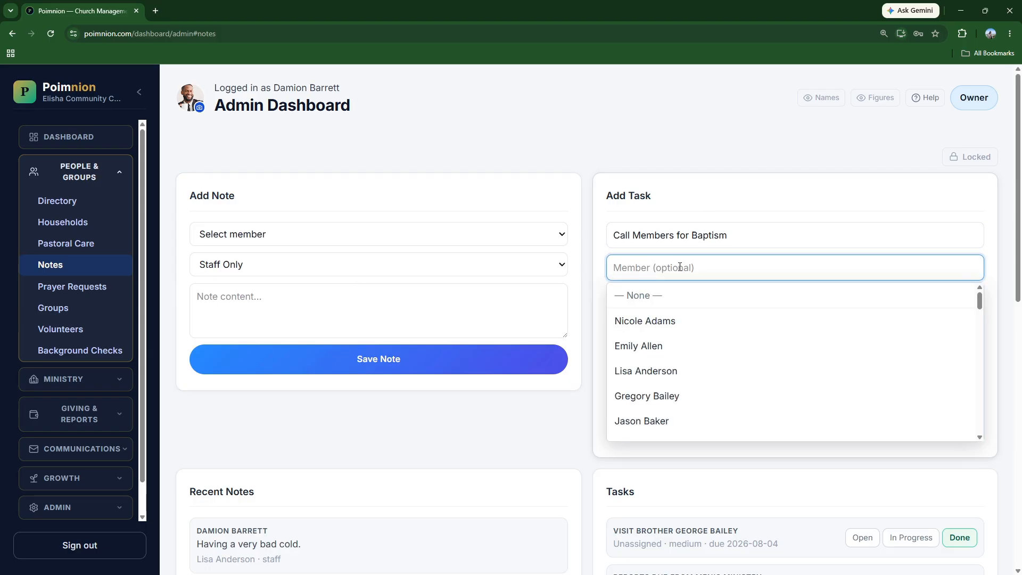
click(639, 323)
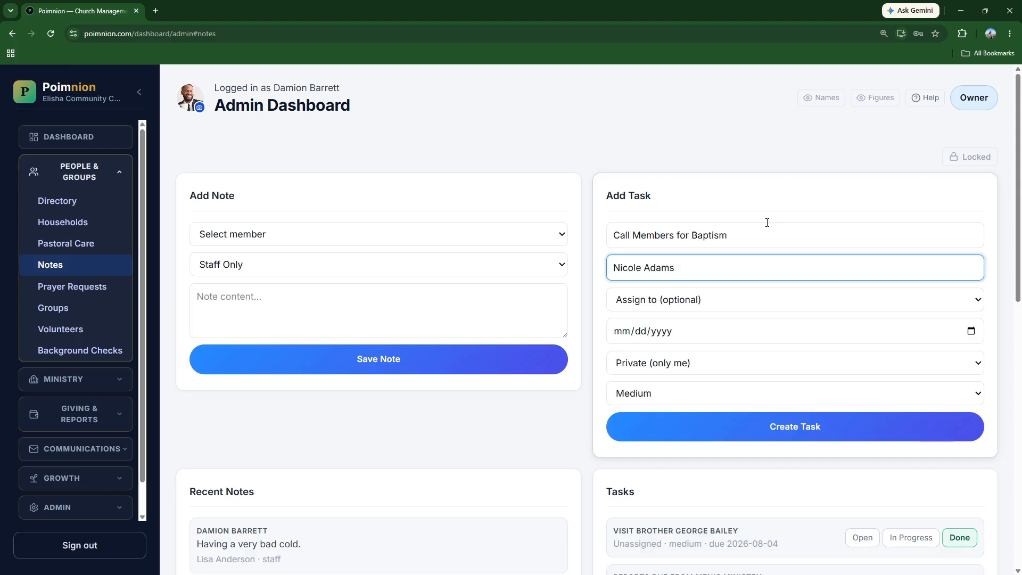
drag(694, 269, 502, 290)
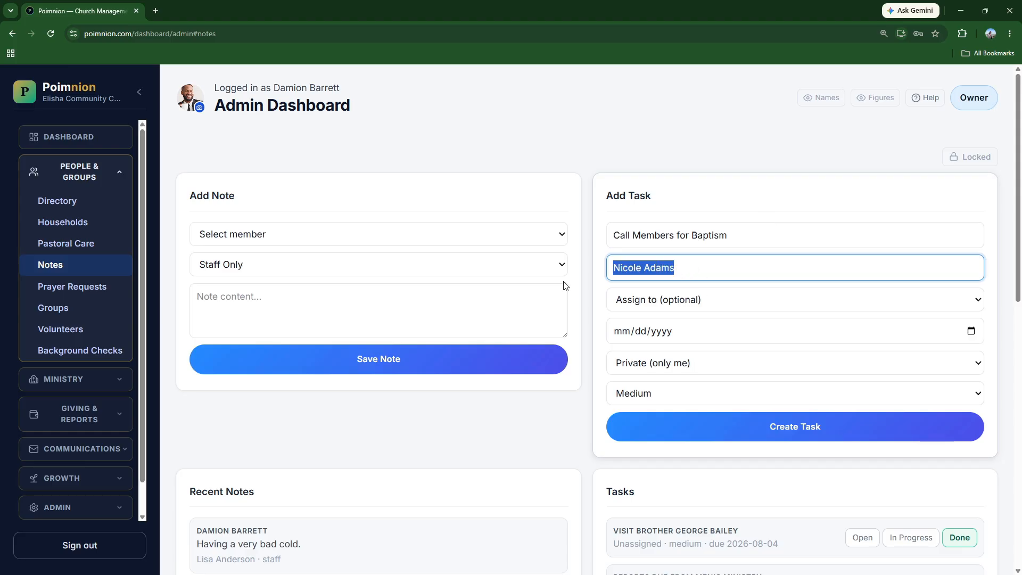
key(BackSpace)
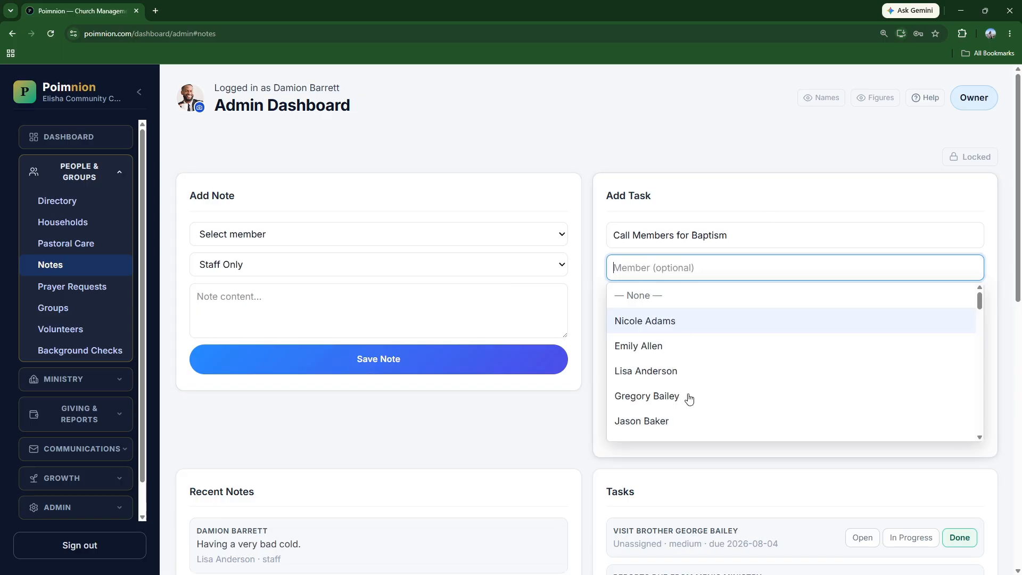
scroll(691, 409, down, 4)
click(737, 198)
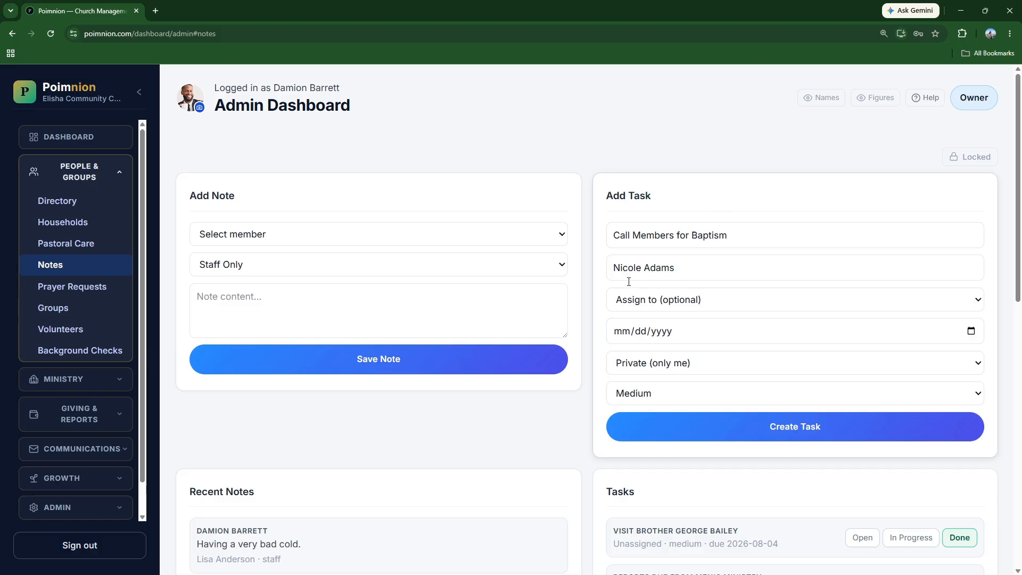
click(707, 273)
click(726, 208)
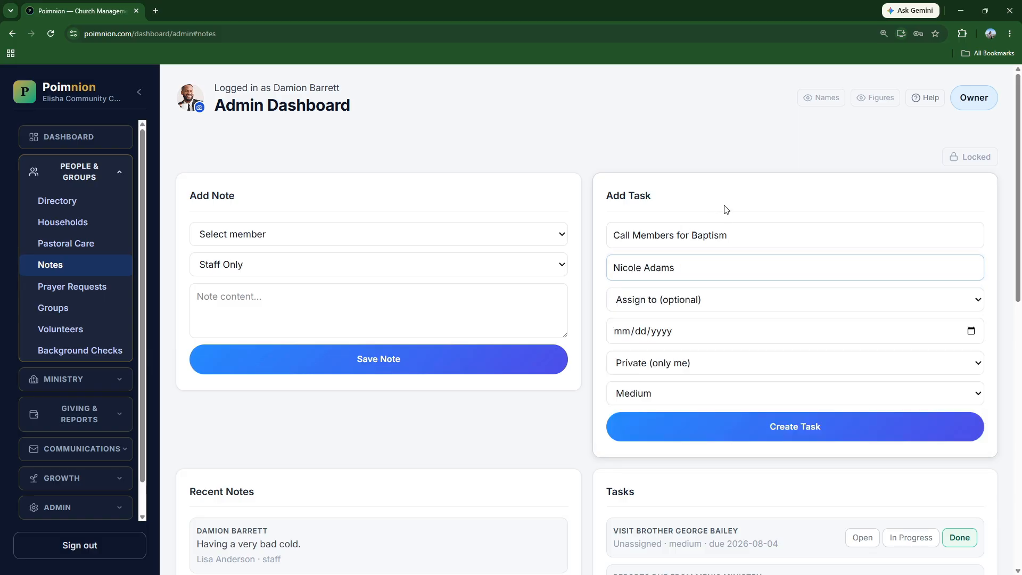
click(698, 269)
click(673, 296)
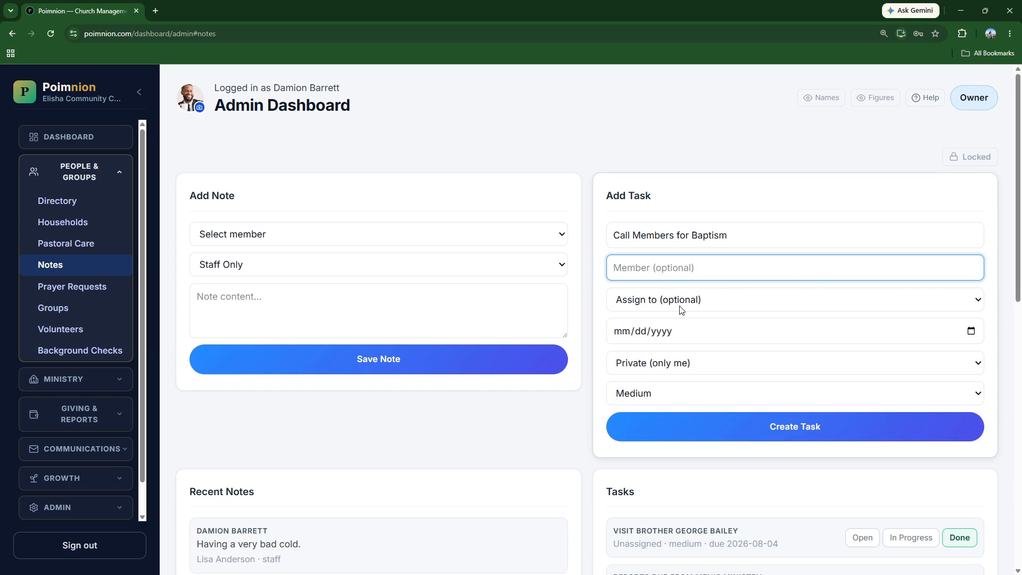
- Leave the baptism task unassigned and set its due date to 08/14/2026
key(Tab)
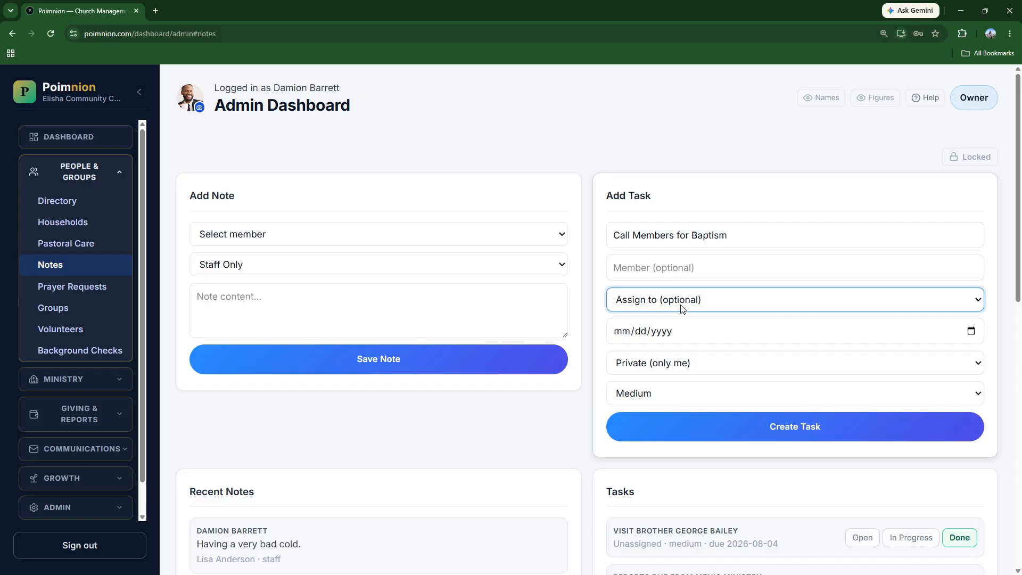
key(Down)
click(626, 322)
click(971, 331)
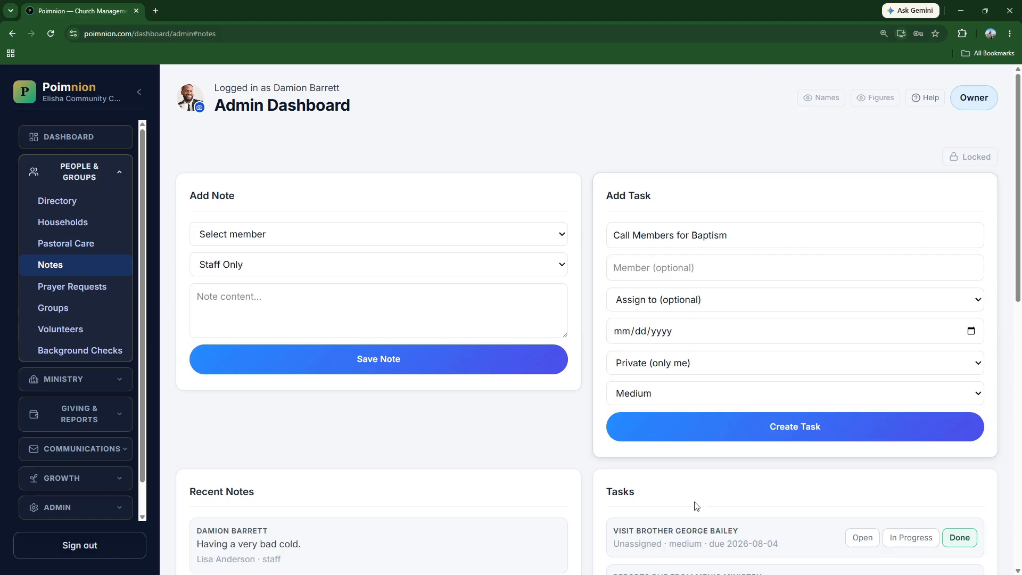
click(720, 441)
- Set the task's visibility to Staff/Admin and create it with Medium priority
click(657, 371)
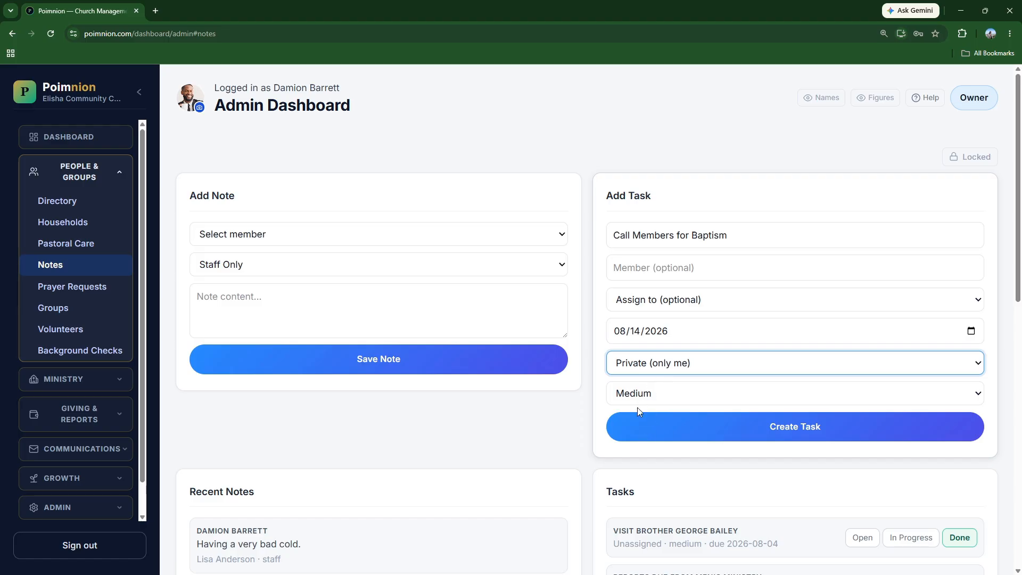
click(657, 415)
click(664, 389)
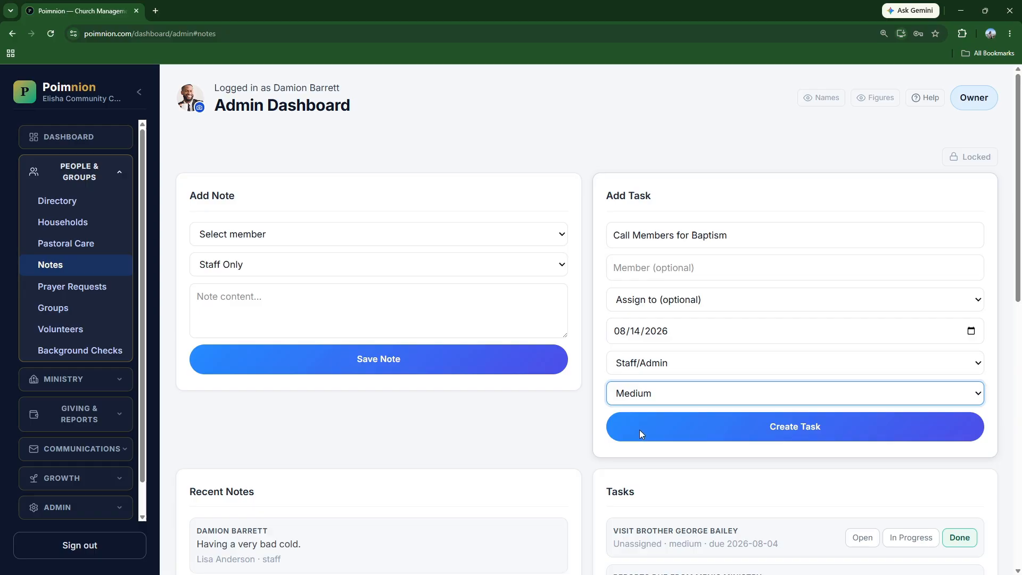
click(719, 434)
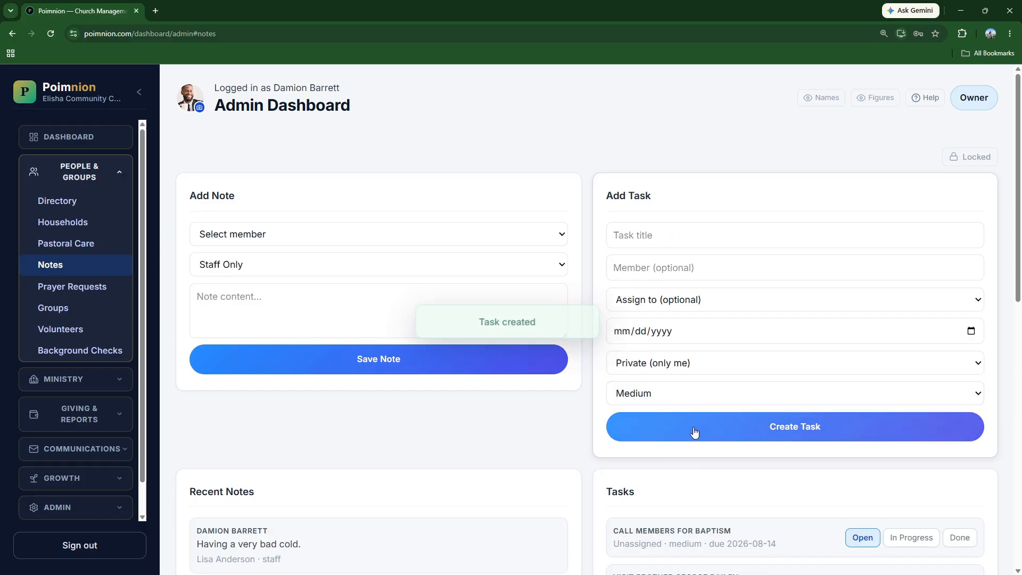
- Change the "Call Members for Baptism" task's status to In Progress, followed by Done
scroll(702, 431, down, 1)
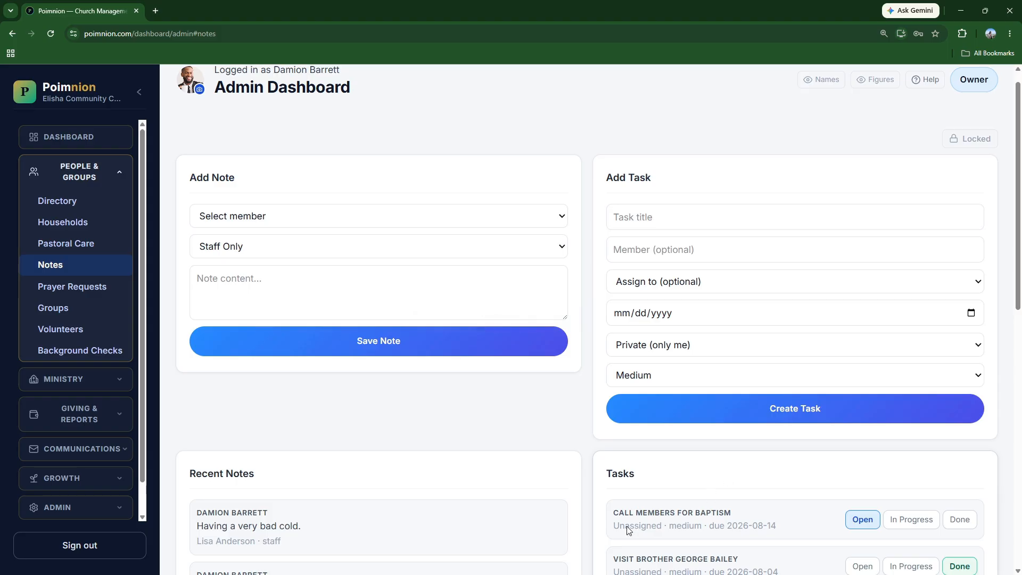
scroll(625, 520, down, 3)
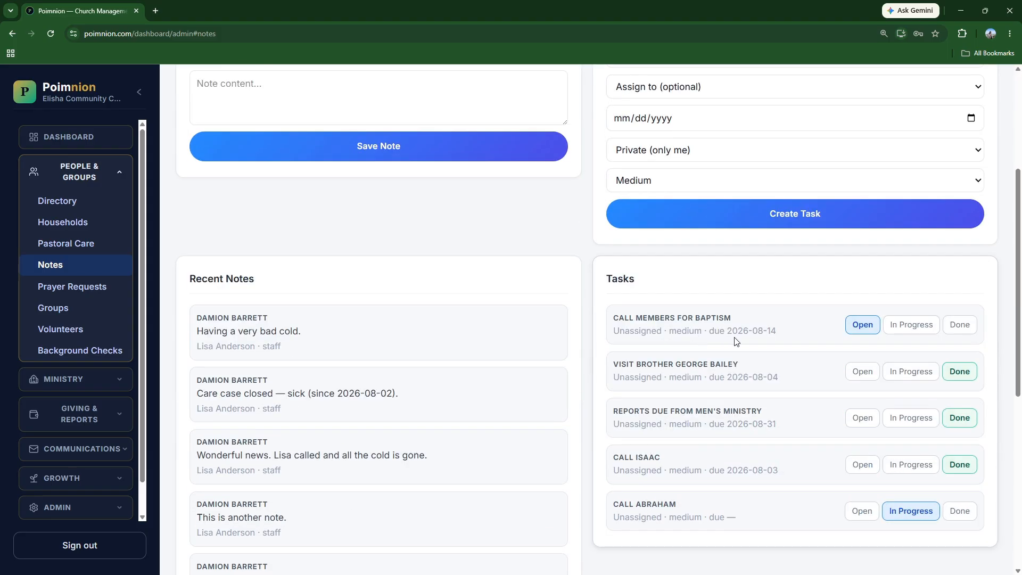
scroll(685, 347, up, 1)
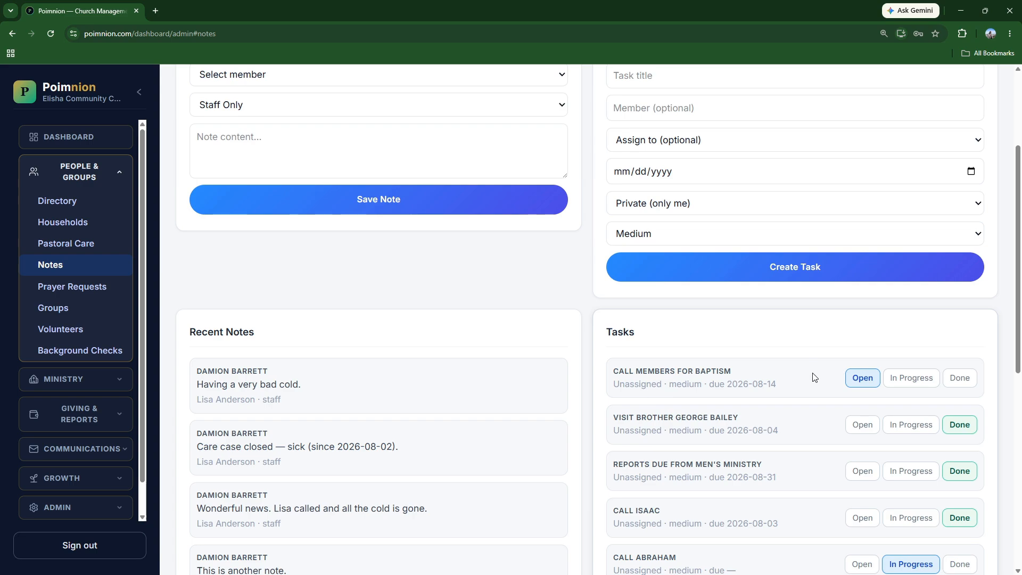
click(921, 380)
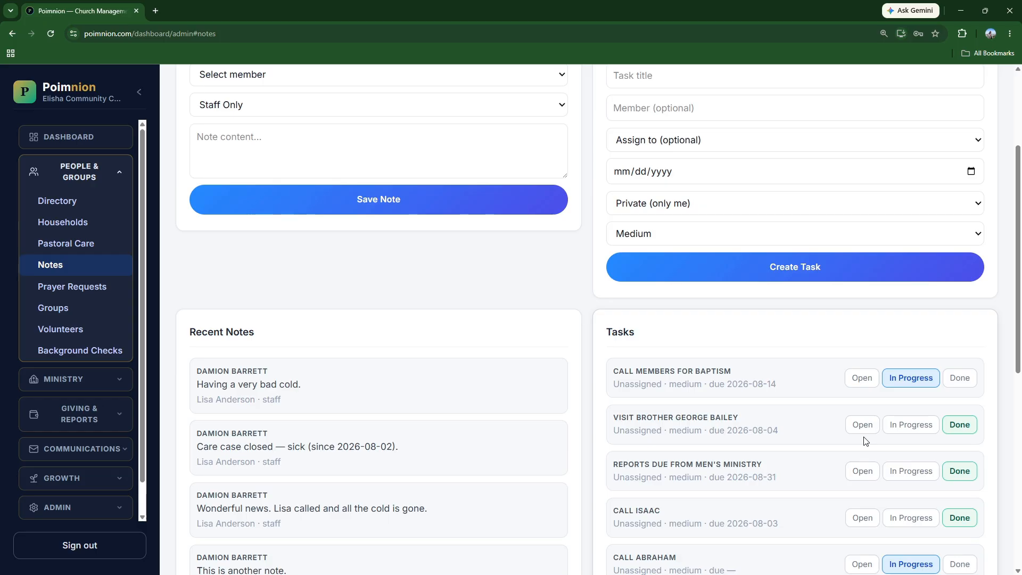
click(950, 382)
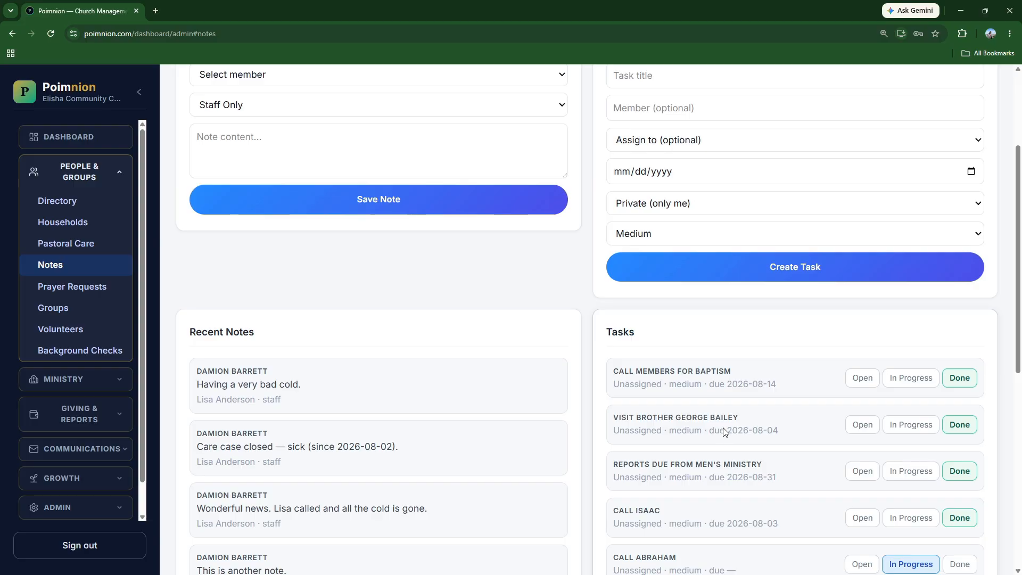
- Title a new task "Finish my sermon series outline for the book of Galatians"
scroll(726, 431, up, 2)
click(685, 197)
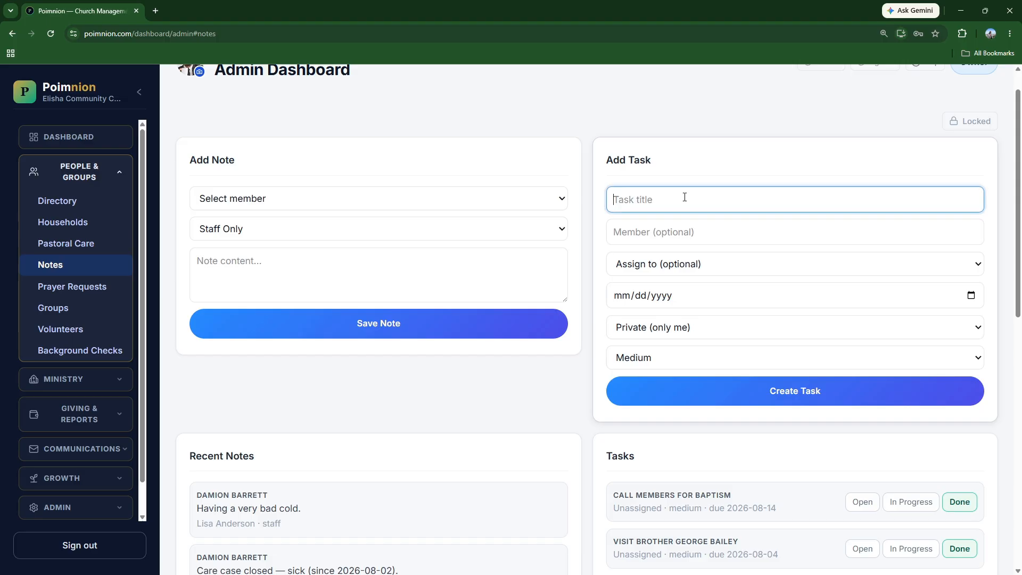
key(ctrl+f)
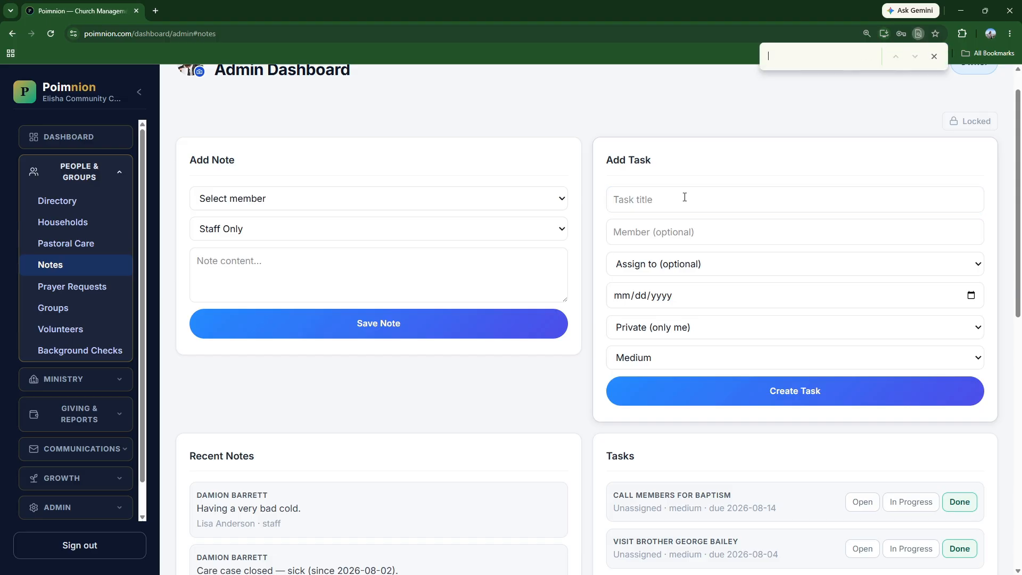
click(685, 197)
text(Fi)
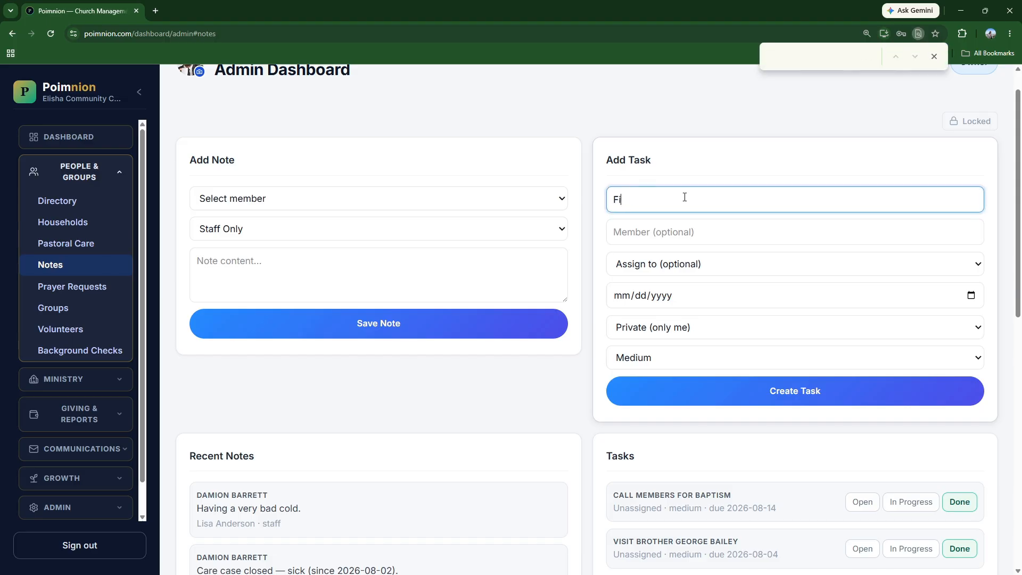
text(nish my sermon series outline for the)
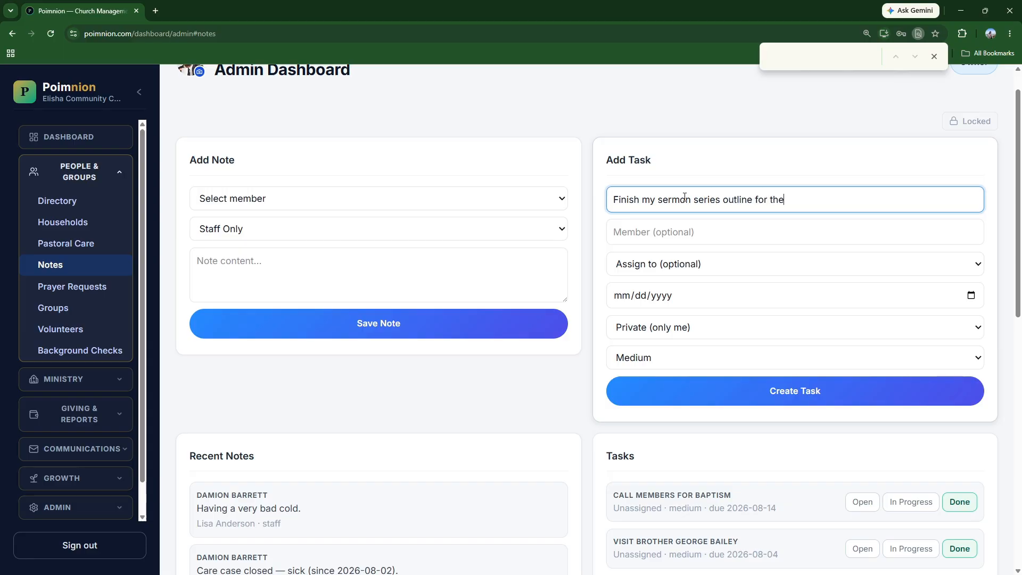
text( book of Galatians)
- Create the sermon outline task as private, unassigned and Medium priority, with a due date of 08/29/2026
click(726, 229)
key(Tab)
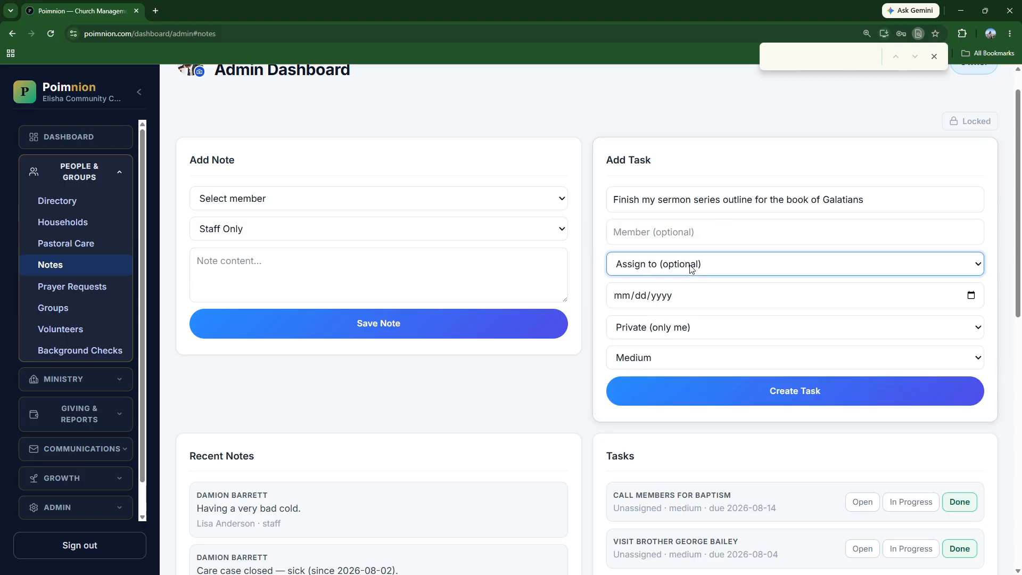
click(972, 296)
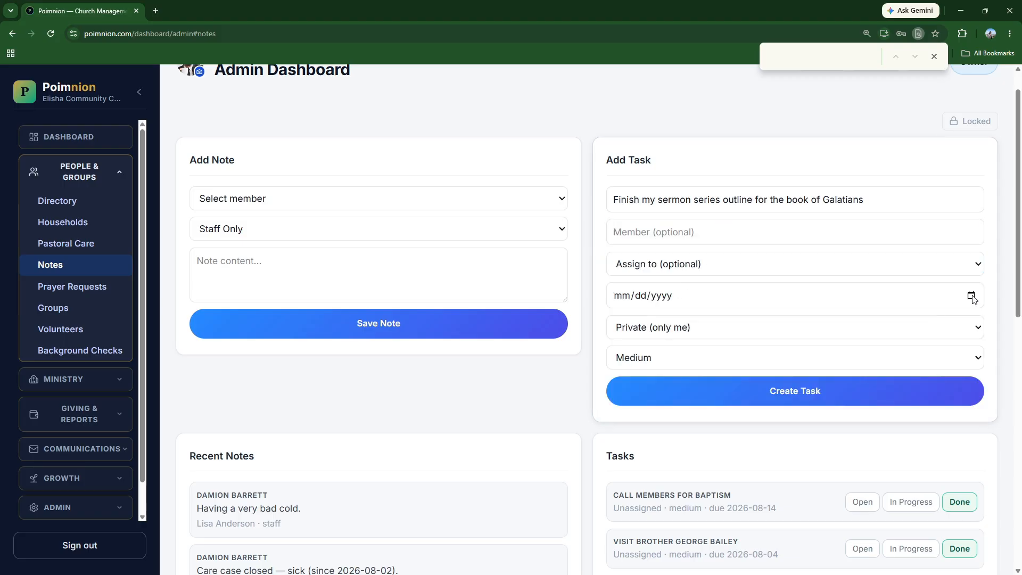
click(734, 441)
click(653, 386)
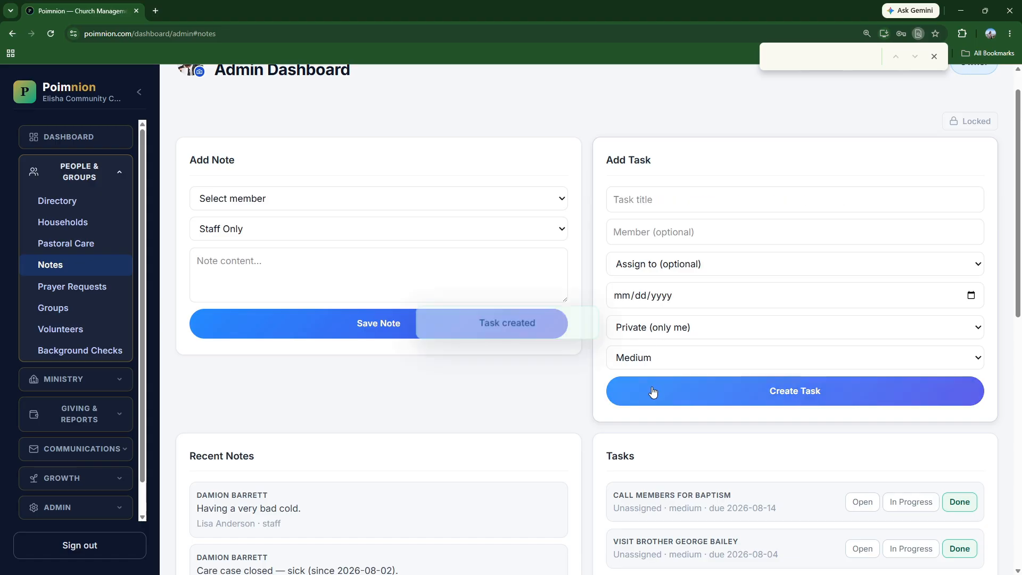
- Change the sermon series outline task's status to In Progress, followed by Done
click(921, 518)
scroll(922, 517, down, 1)
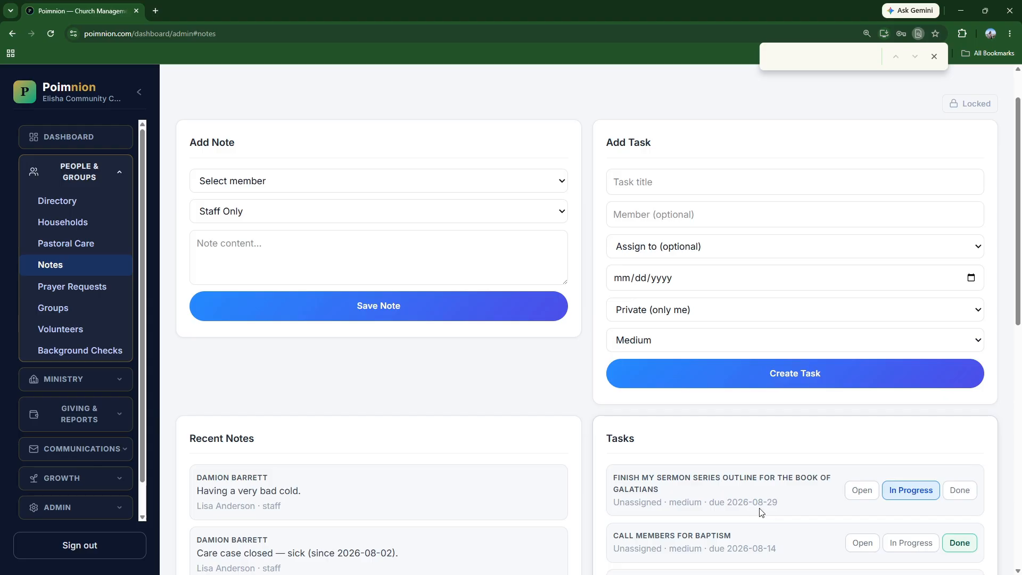
click(952, 496)
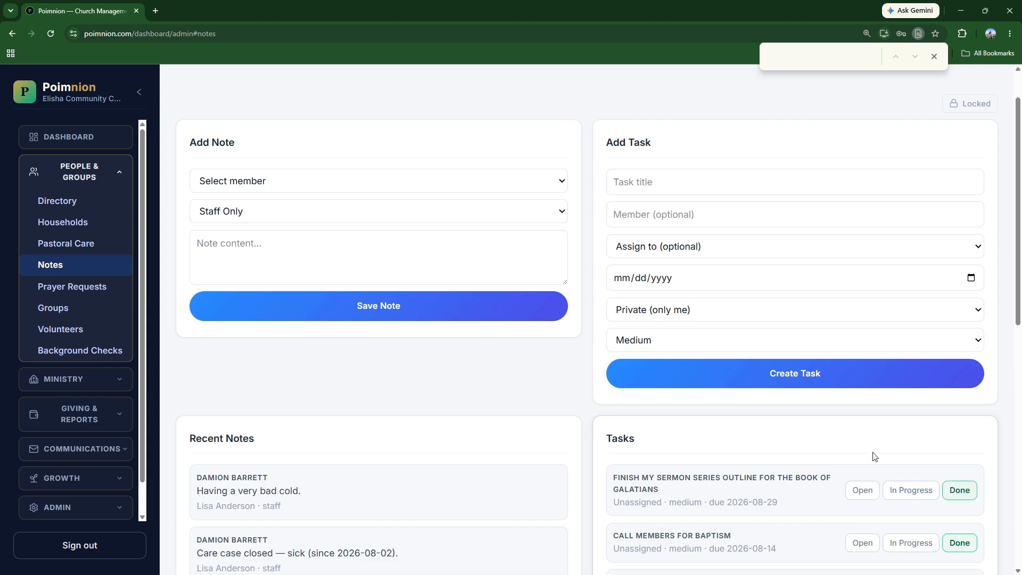
- Set the visit task due 2026-08-04 back to In Progress and reopen the "Reports due from Men's Ministry" task as Open
scroll(876, 457, down, 5)
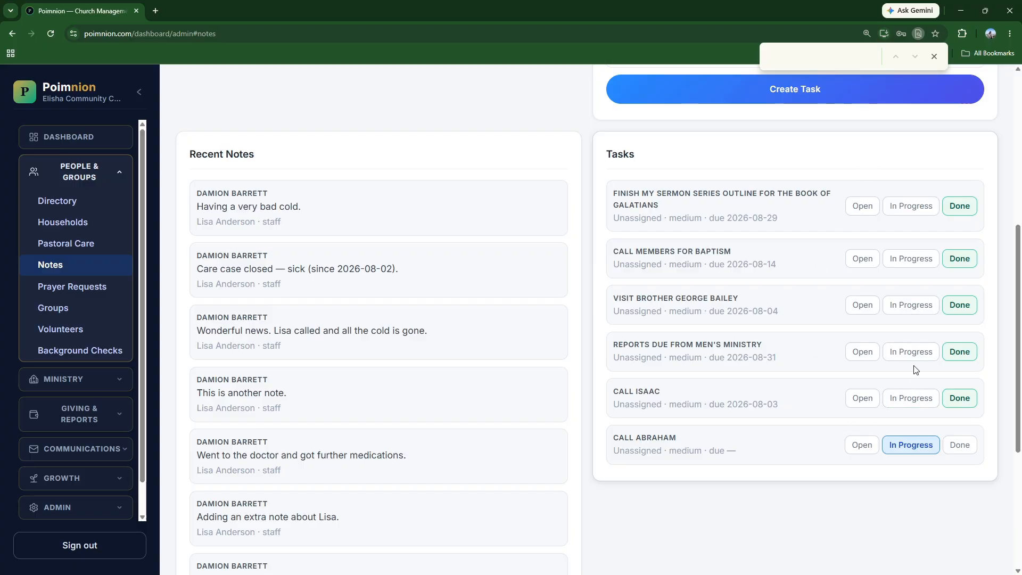
click(911, 352)
click(911, 304)
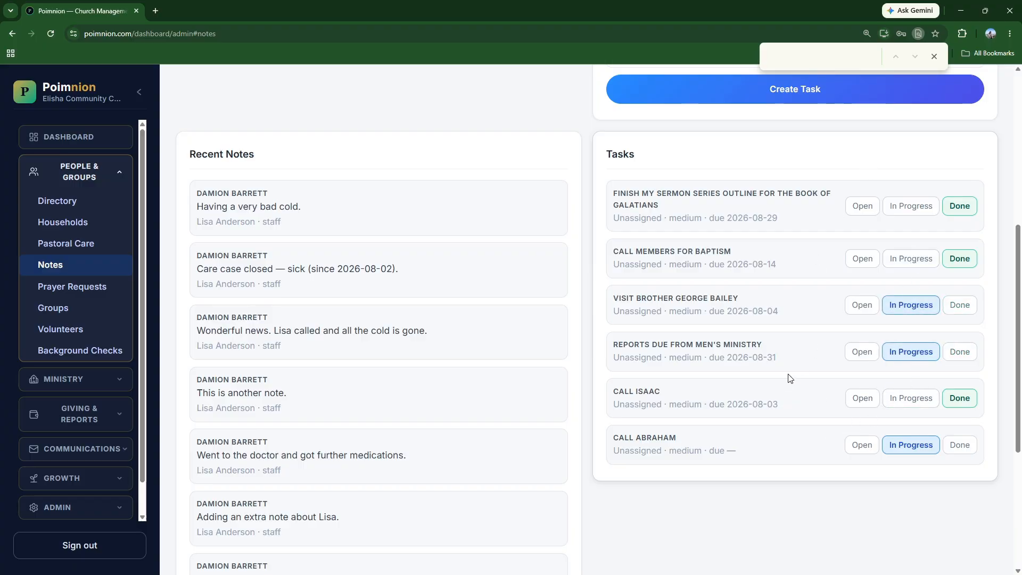
scroll(788, 379, up, 2)
scroll(828, 404, down, 2)
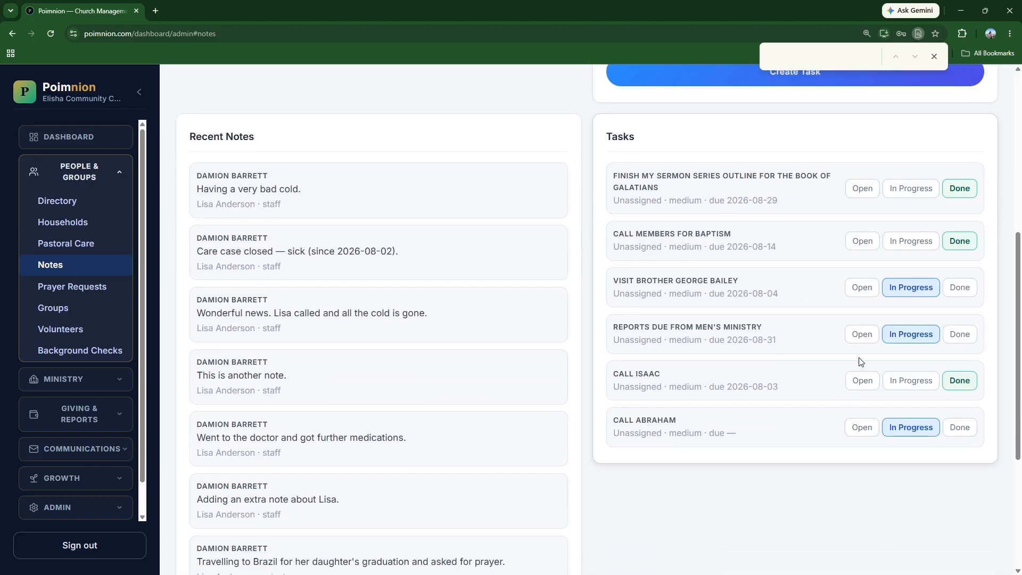
click(861, 335)
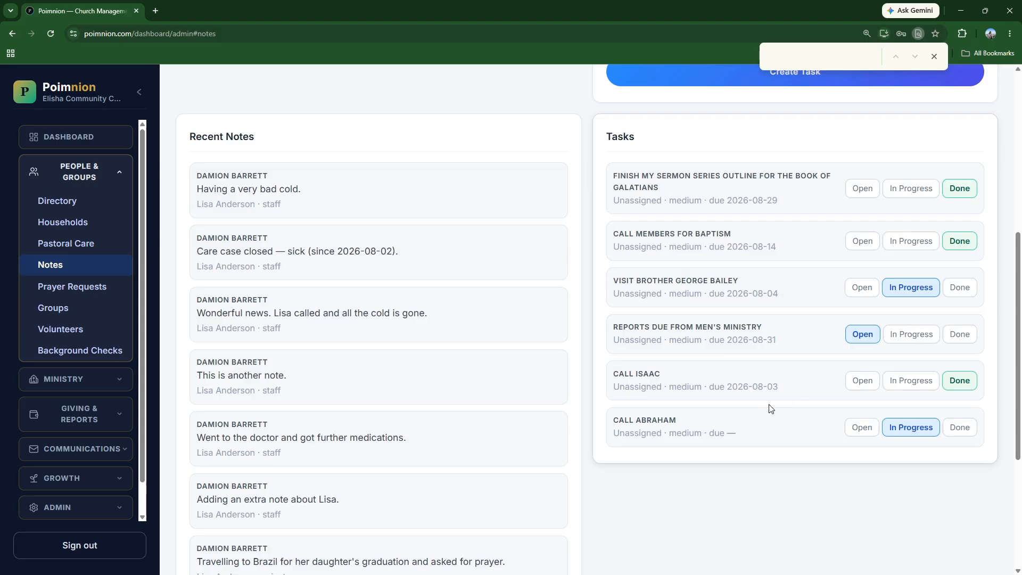
- Return to the note and task forms and close the browser's find bar
scroll(769, 408, up, 3)
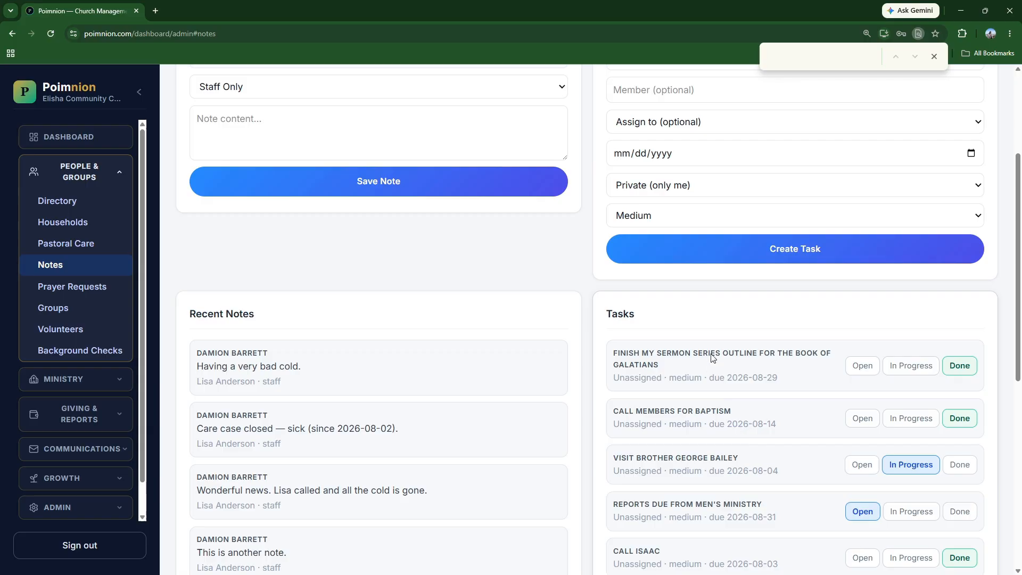
scroll(731, 354, up, 1)
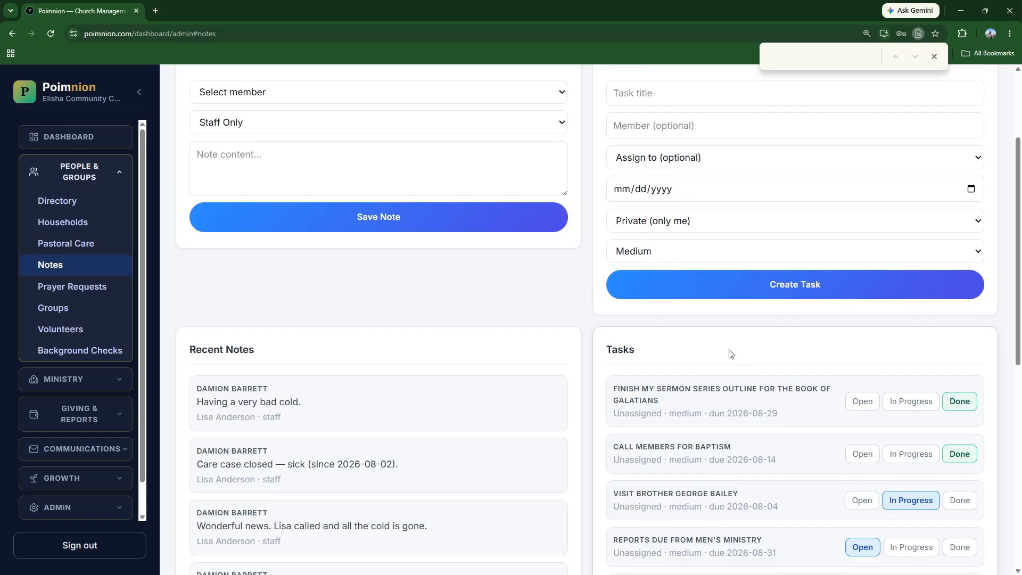
scroll(731, 354, up, 3)
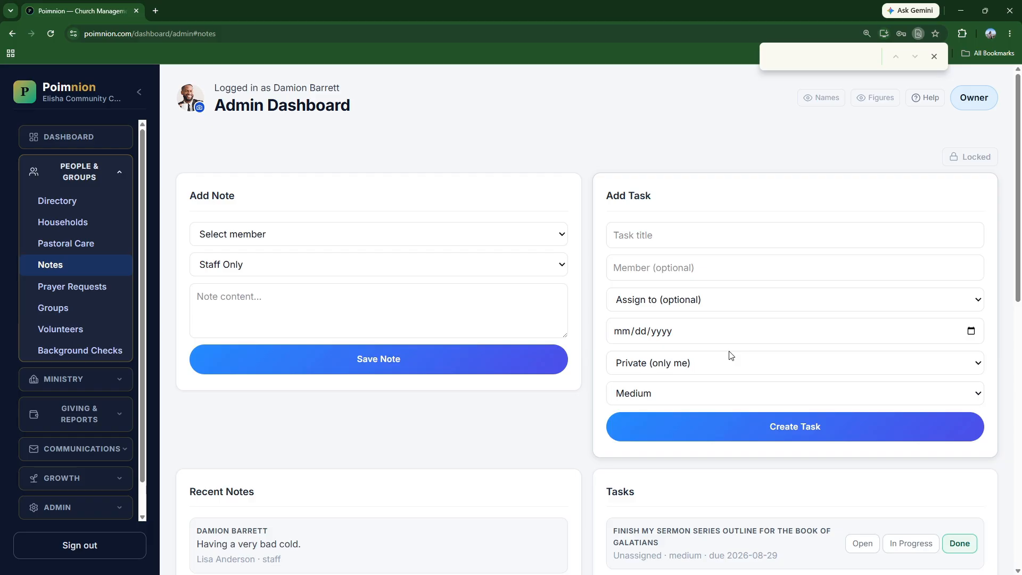
click(934, 57)
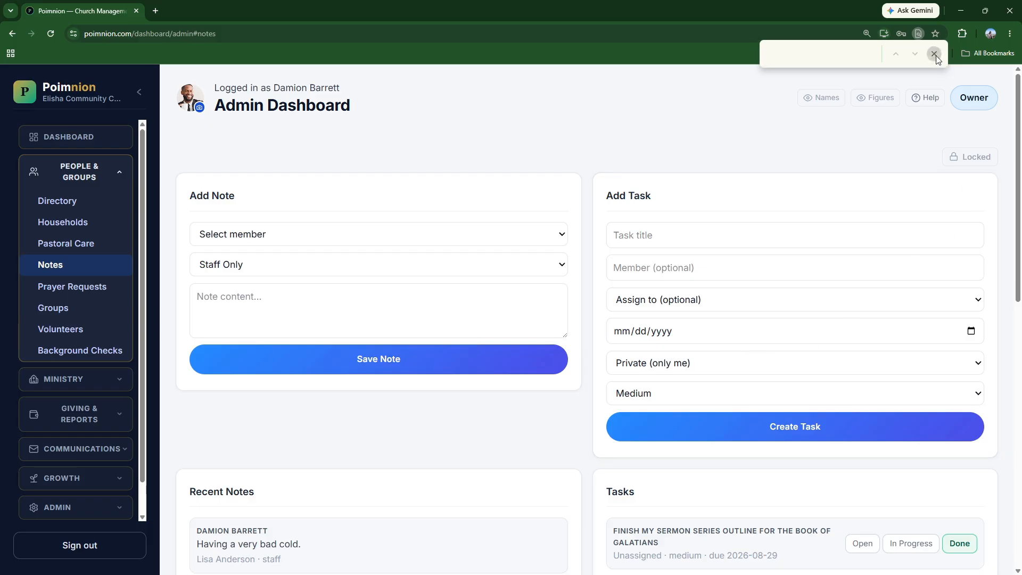